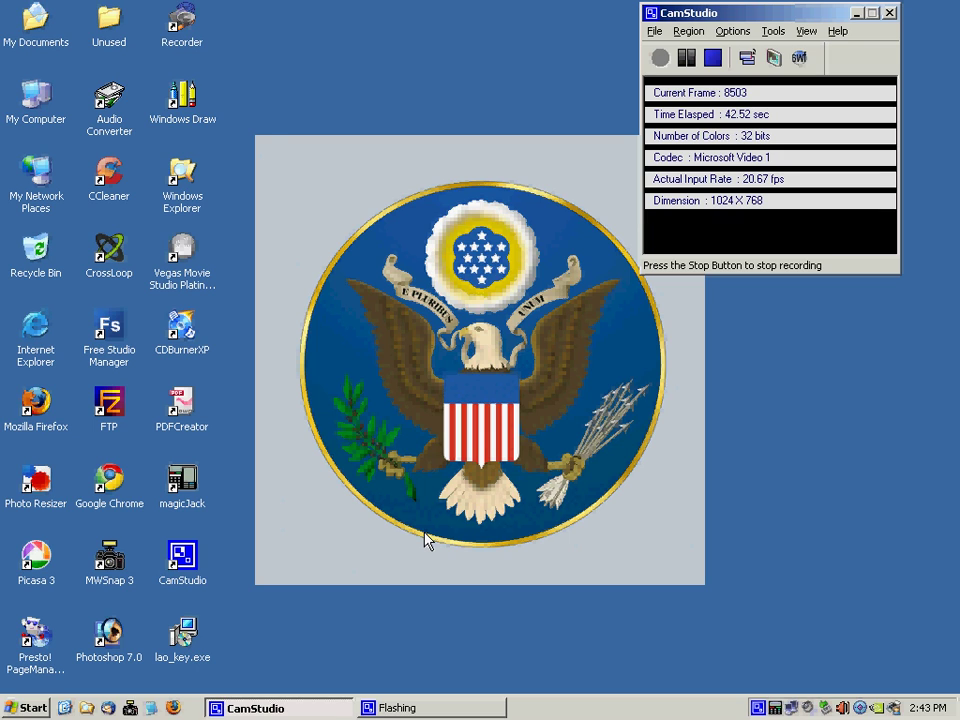
Run the lao_key.exe keyboard layout setup from the desktop
left_click(190, 637)
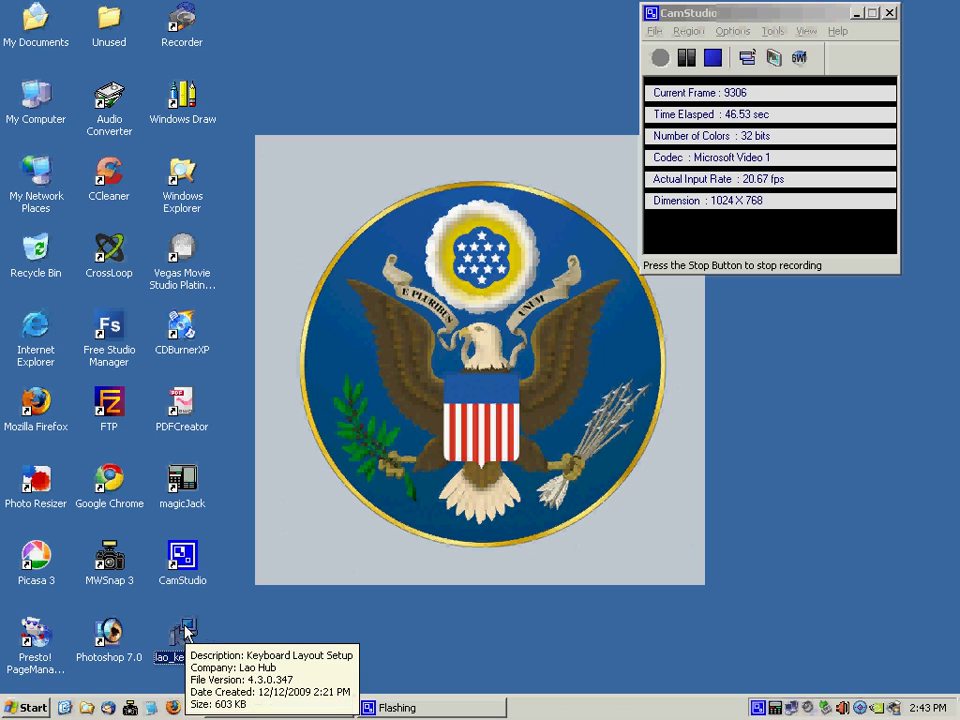
double_click(187, 631)
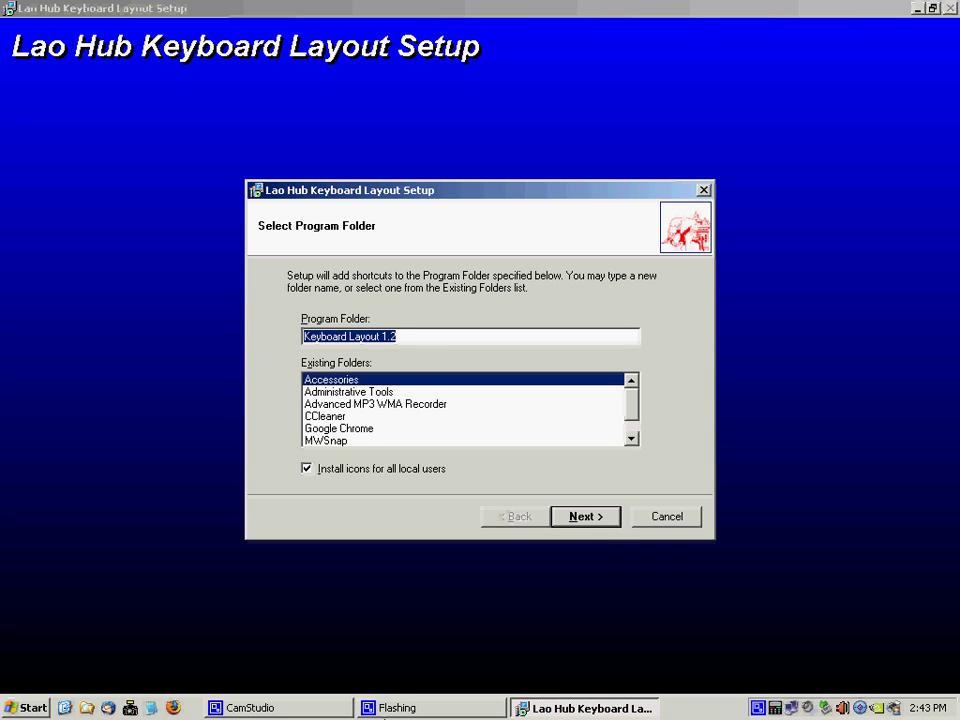
left_click(328, 712)
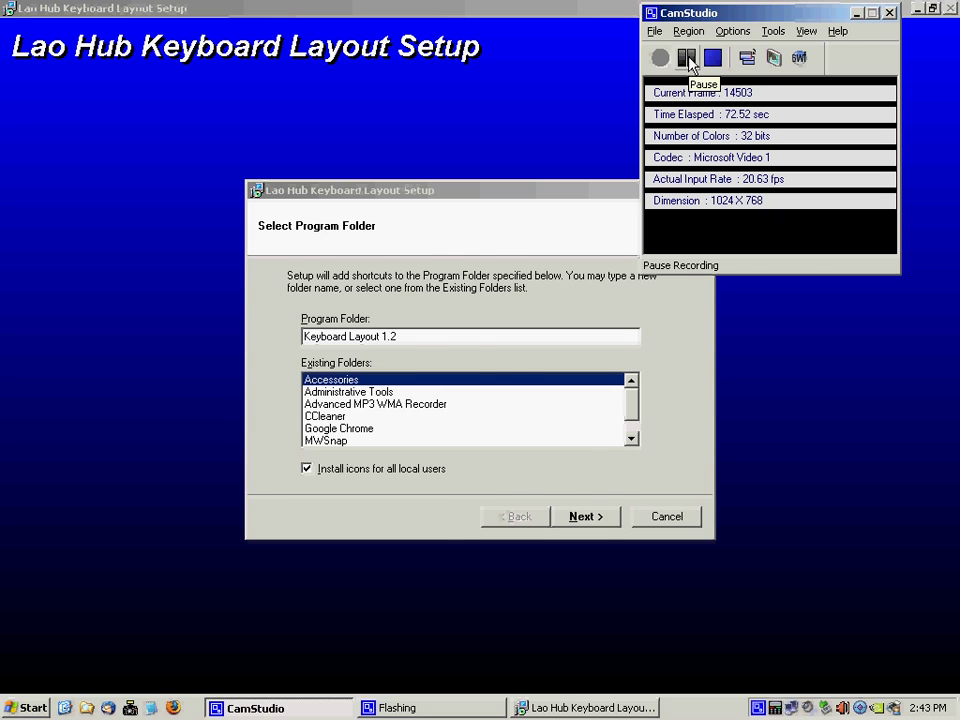
left_click(689, 62)
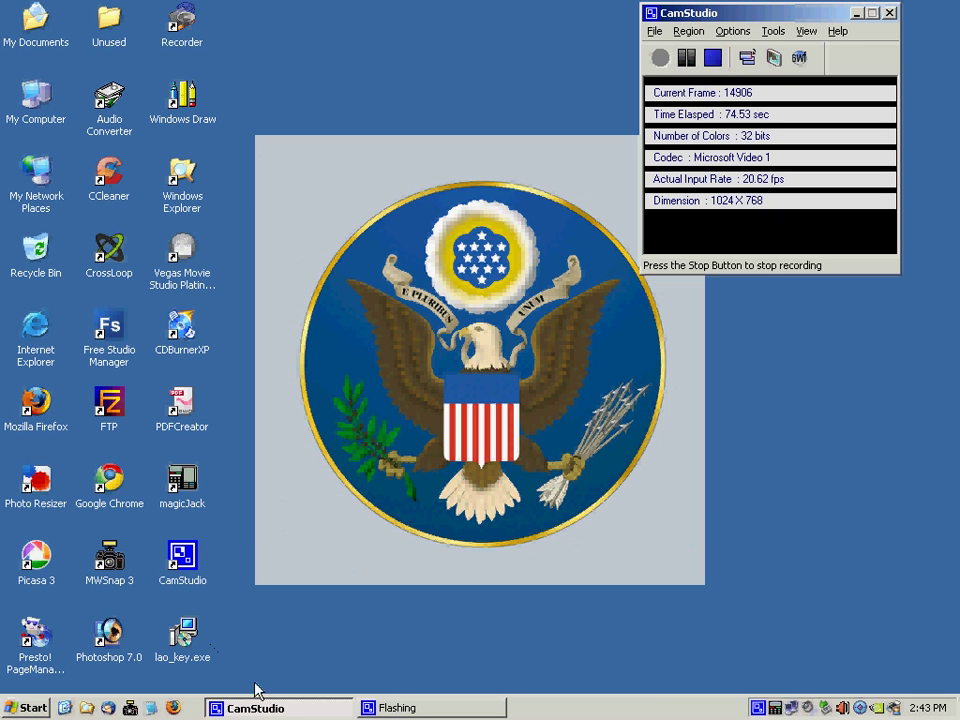
Open the Text Services and Input Languages details from Regional and Language Options in Control Panel
left_click(48, 706)
mouse_move(143, 567)
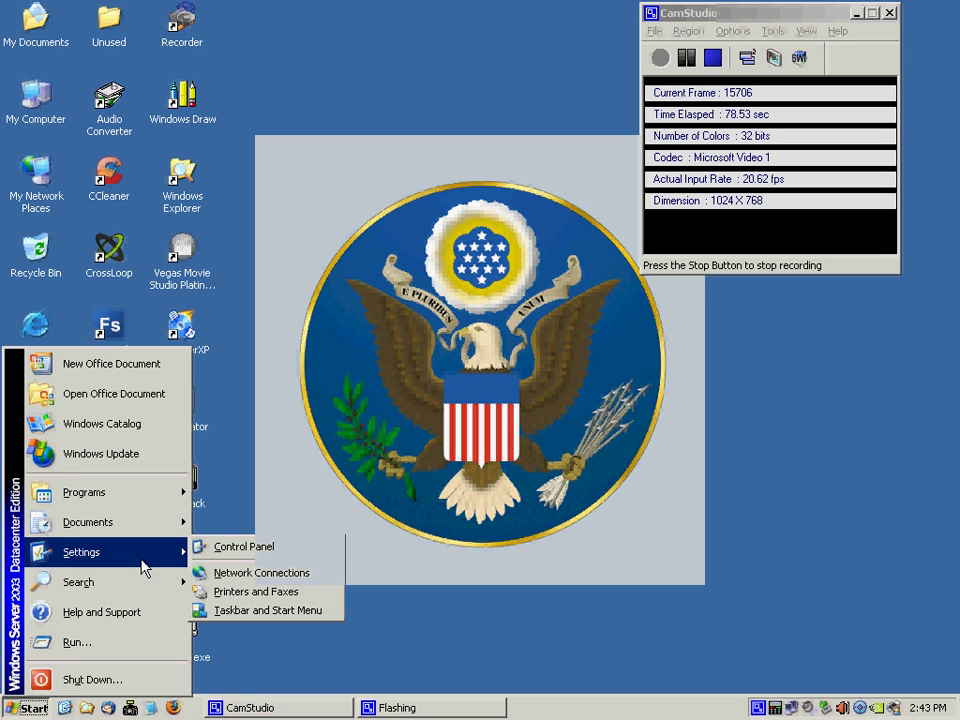
left_click(305, 552)
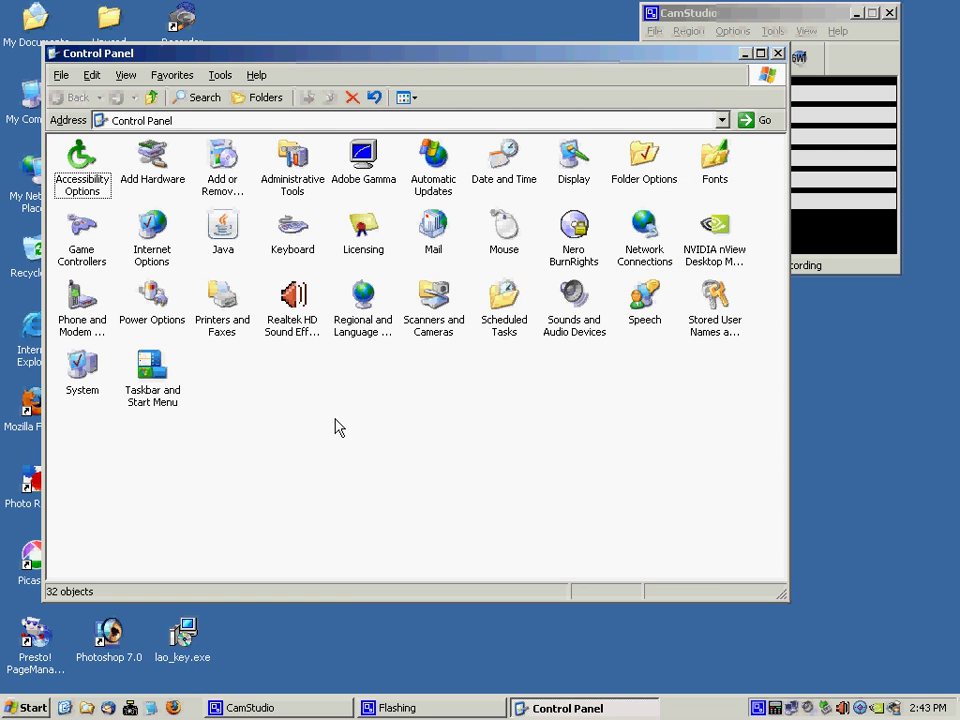
double_click(363, 333)
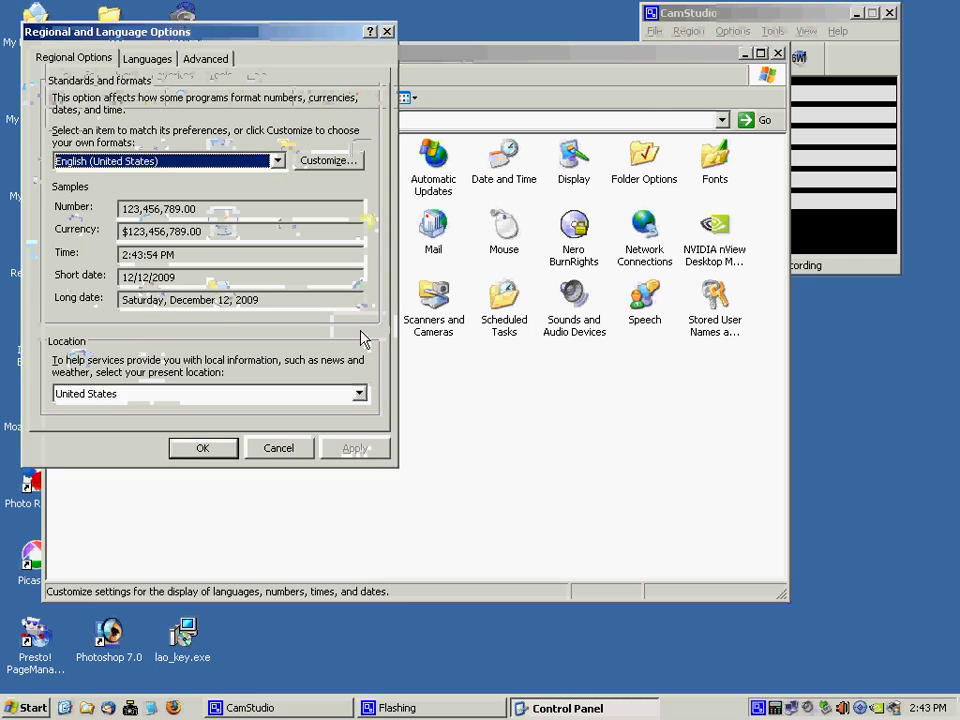
left_click(155, 62)
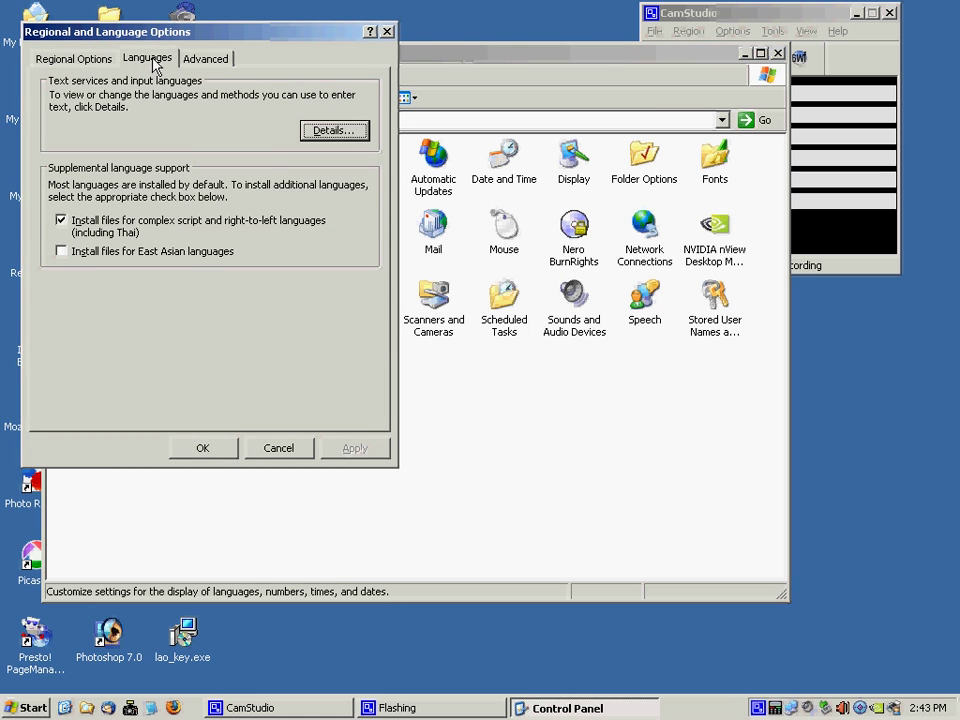
left_click(336, 131)
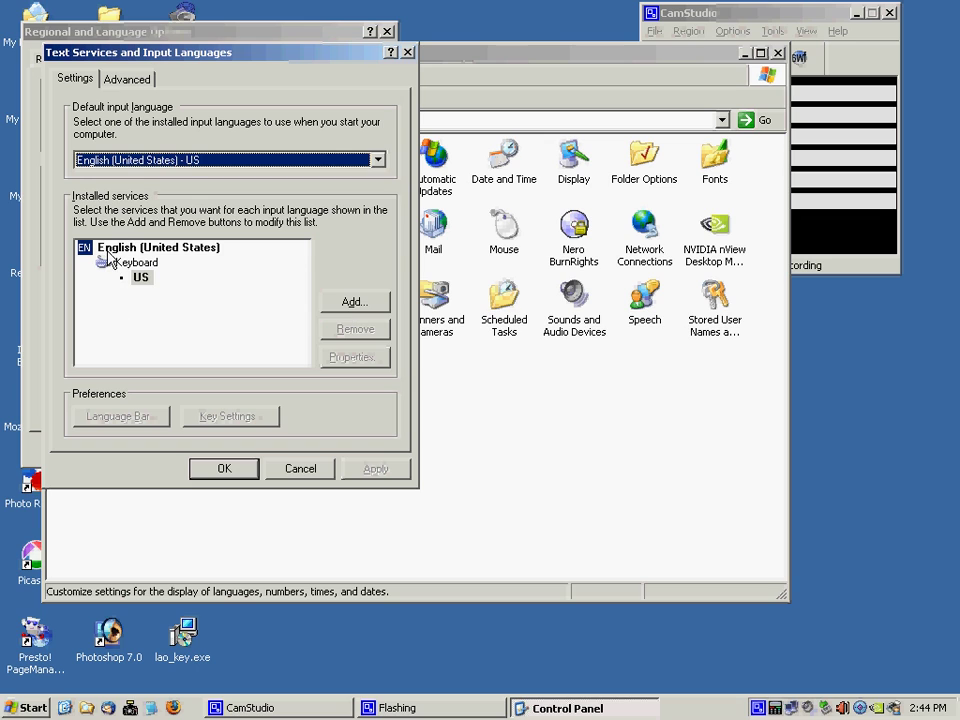
Add Thai as an input language with the Lao Unicode Keyboard 2005 layout
left_click(360, 306)
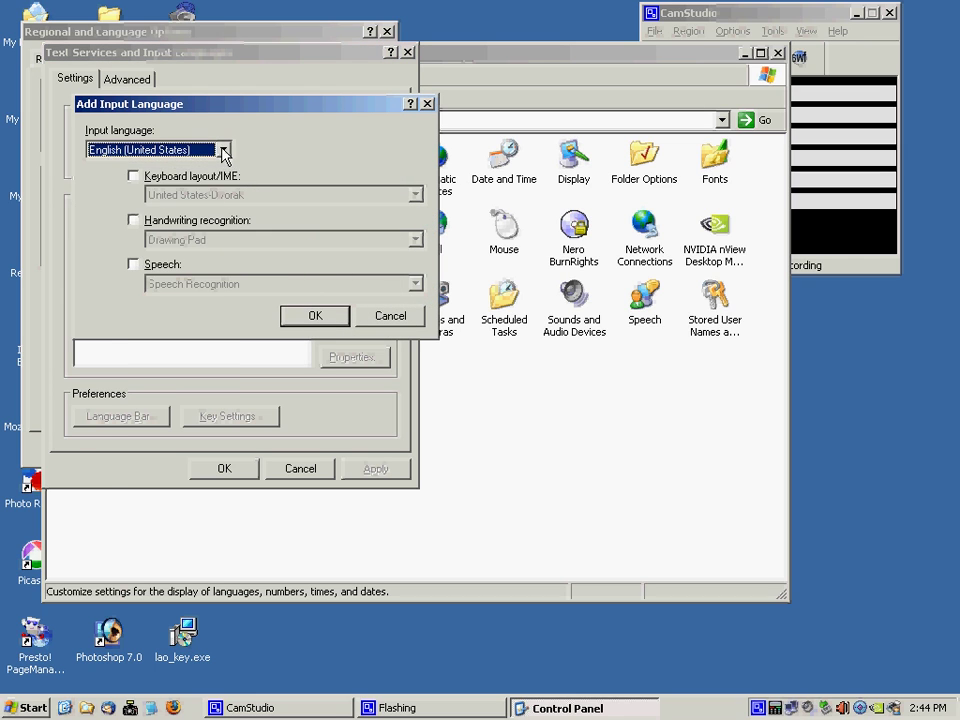
left_click(224, 150)
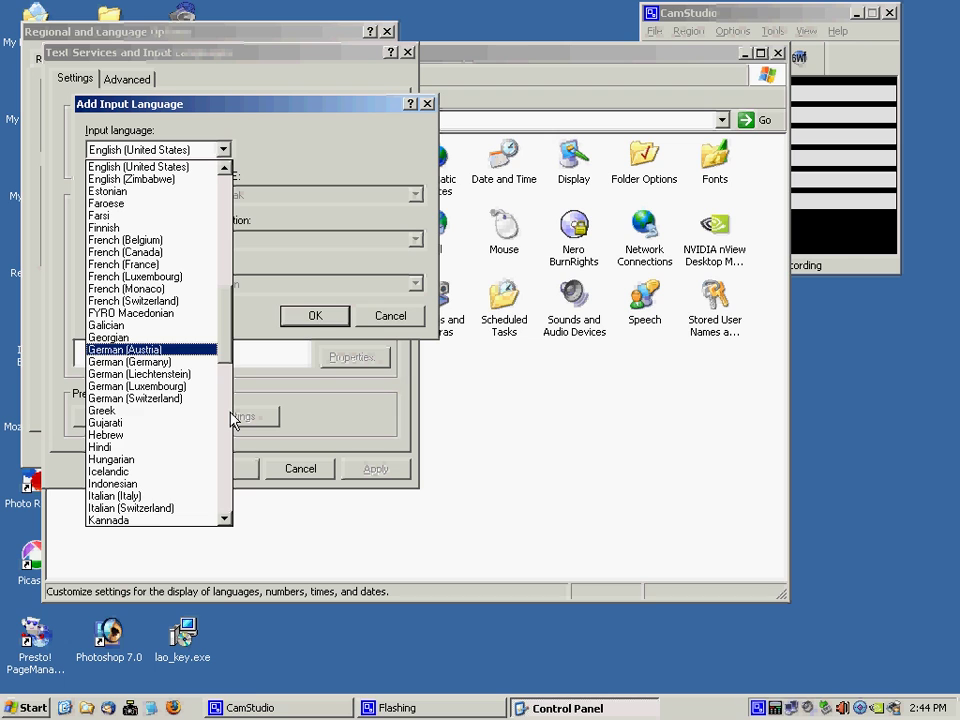
scroll(228, 420, "down", 10)
scroll(200, 420, "down", 10)
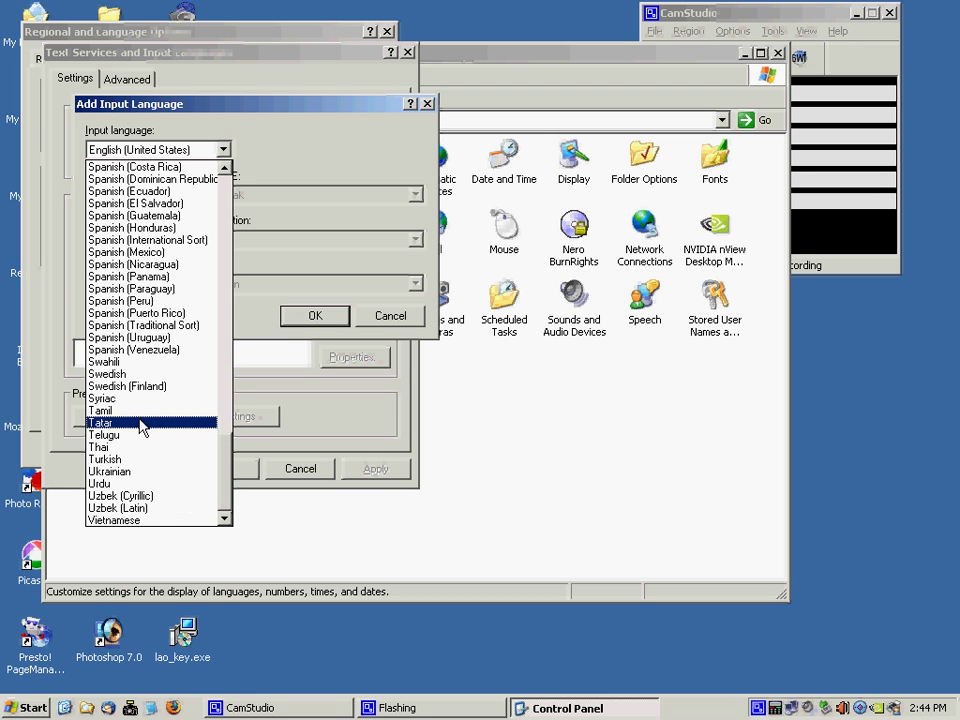
left_click(140, 447)
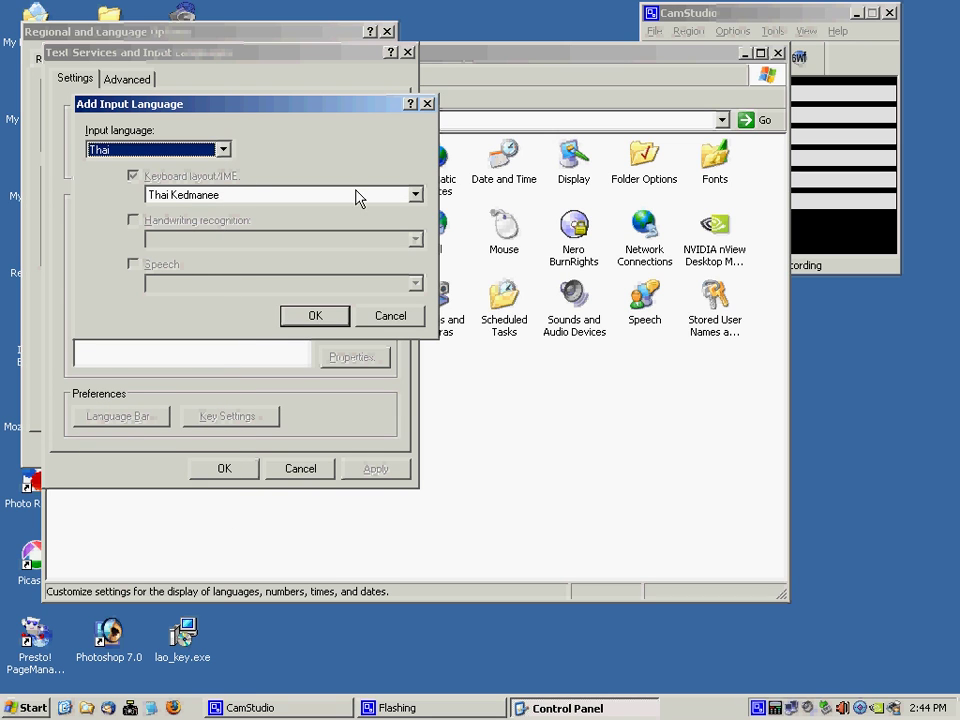
left_click(415, 196)
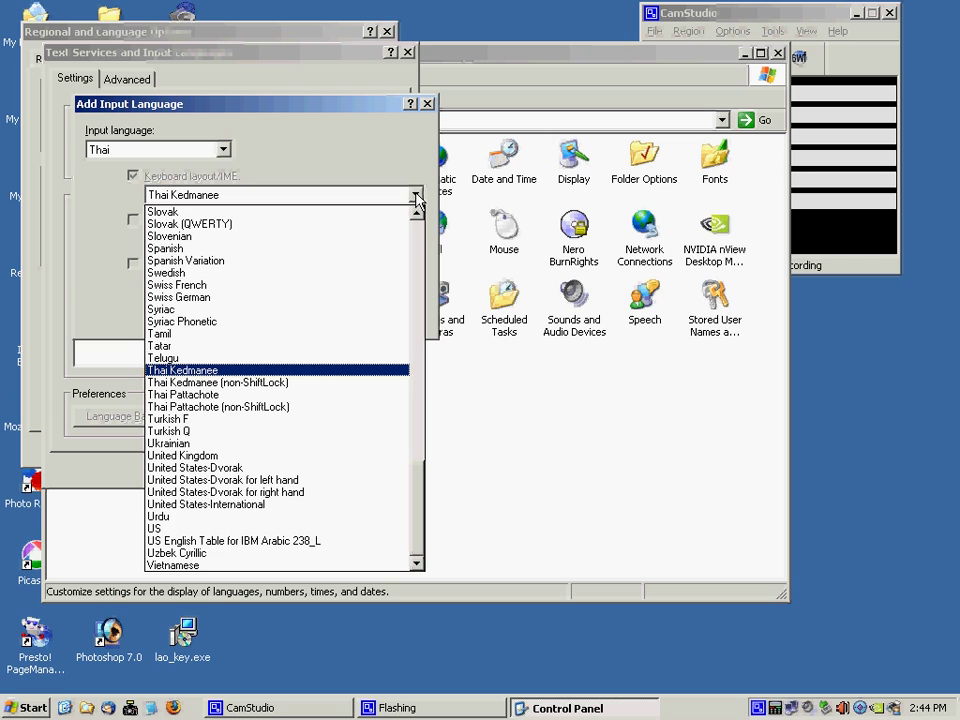
left_click(418, 230)
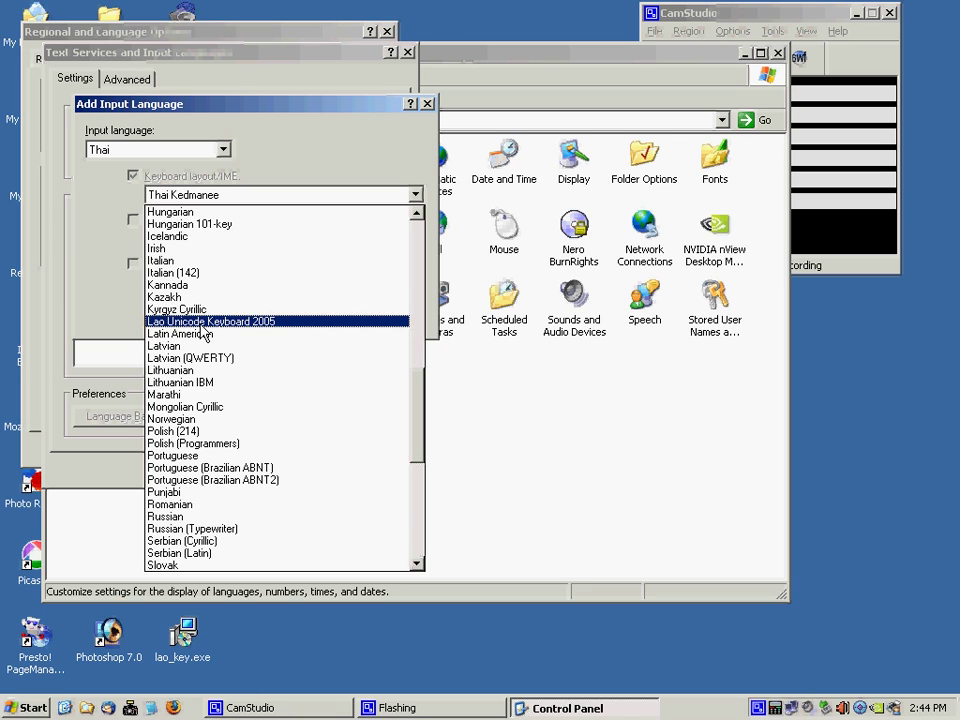
left_click(234, 324)
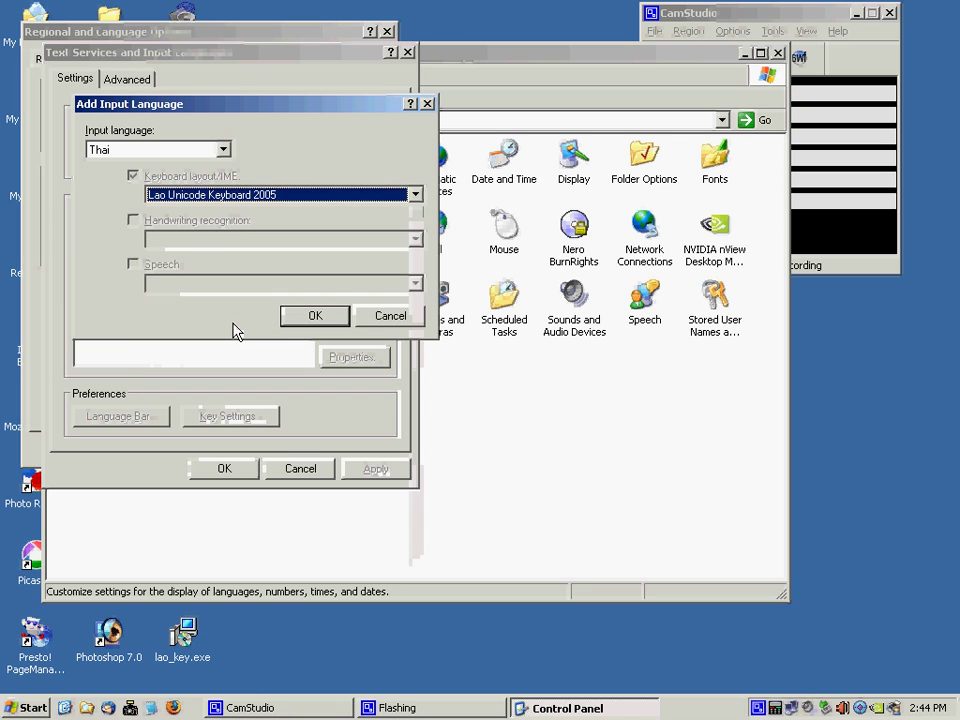
left_click(314, 322)
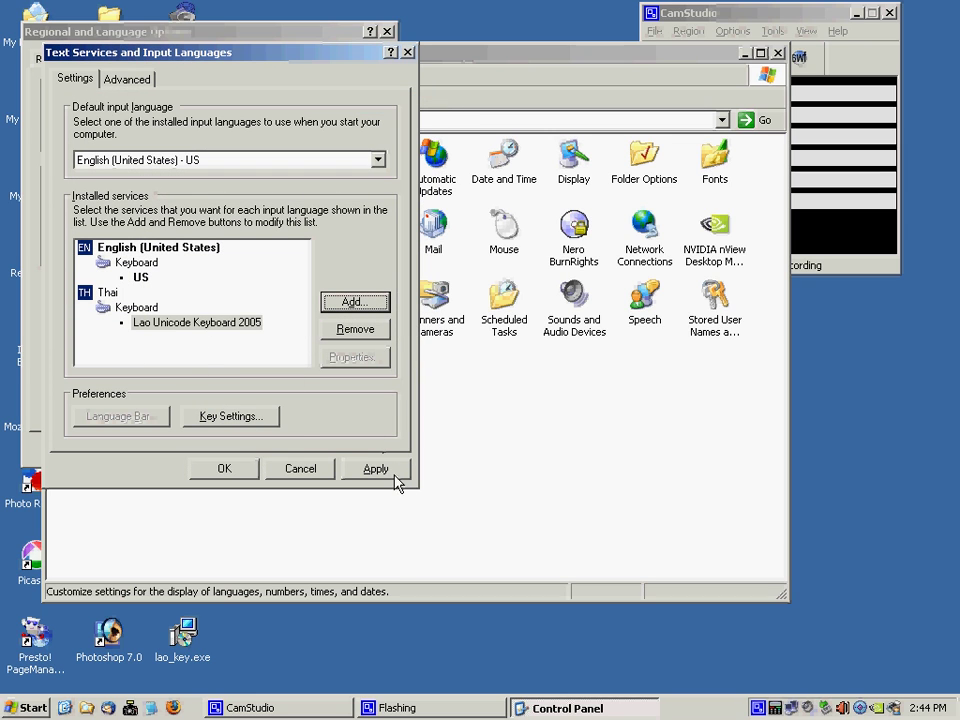
Apply the keyboard layout changes and set Ctrl+Shift as the key sequence for switching input languages
left_click(215, 418)
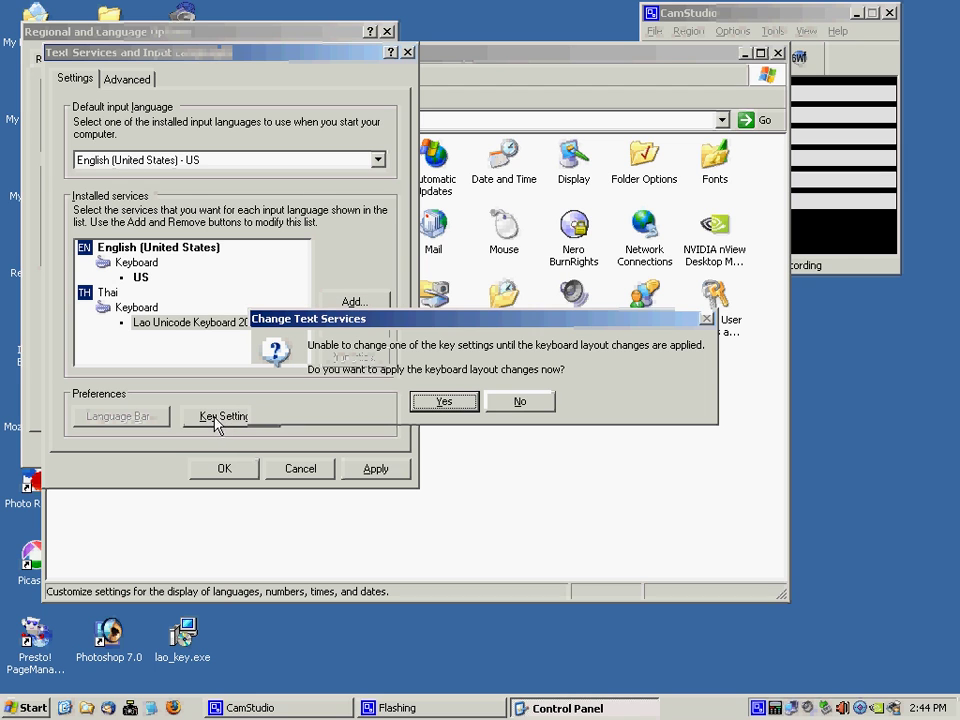
left_click(456, 404)
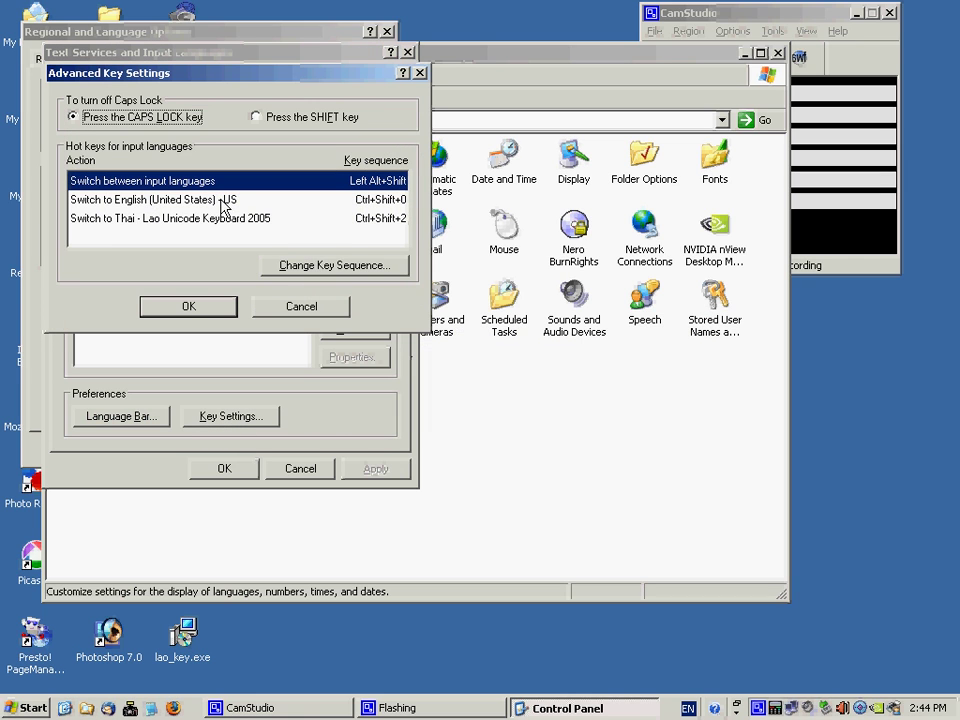
left_click(325, 270)
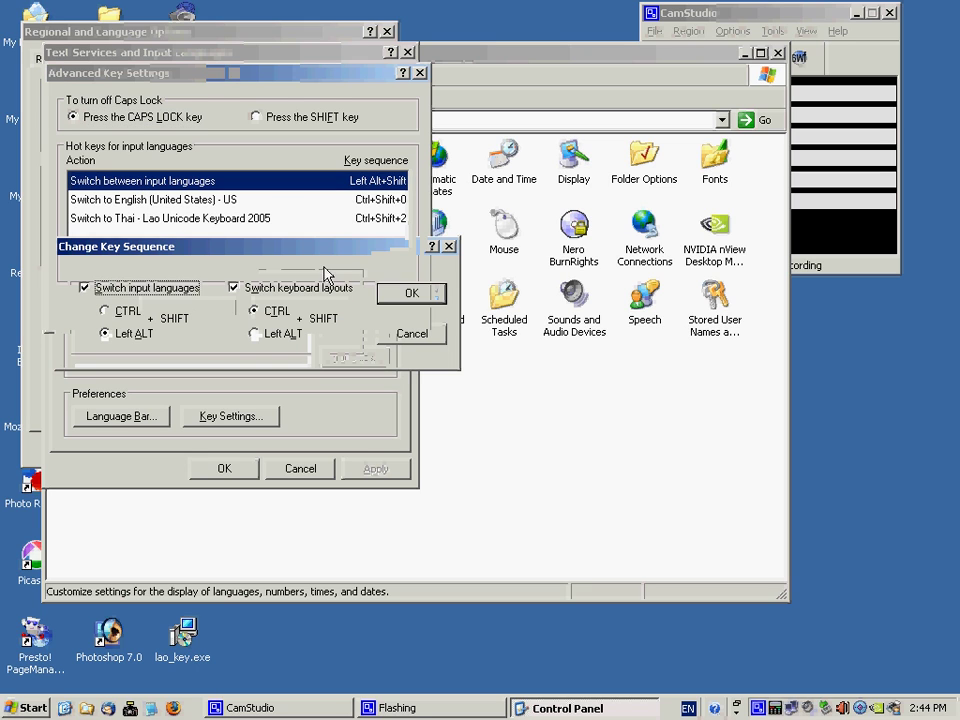
left_click(106, 312)
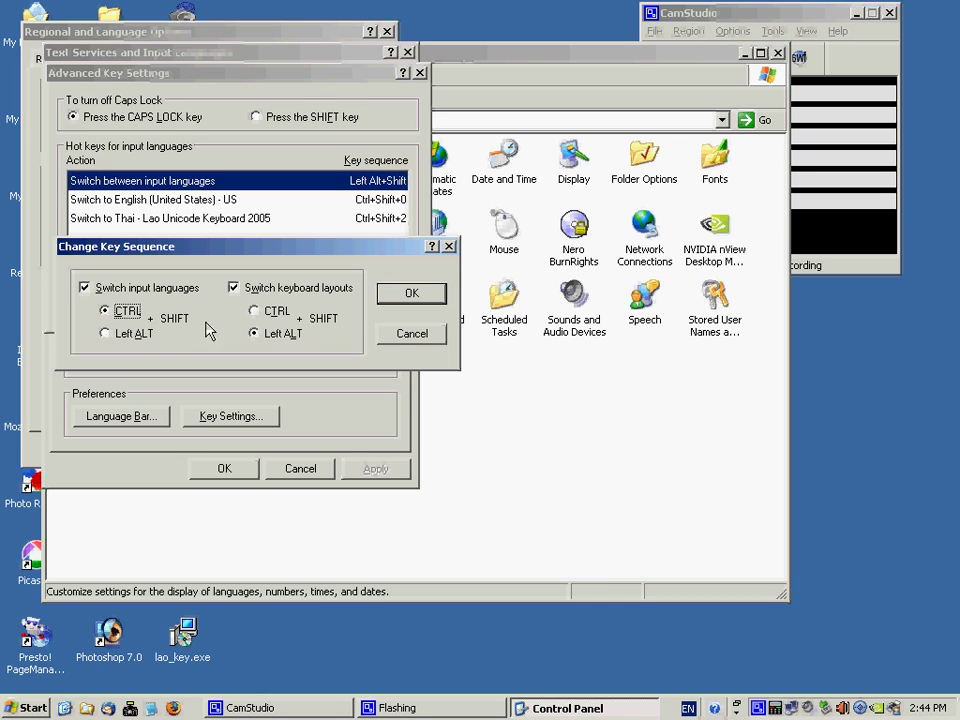
left_click(403, 298)
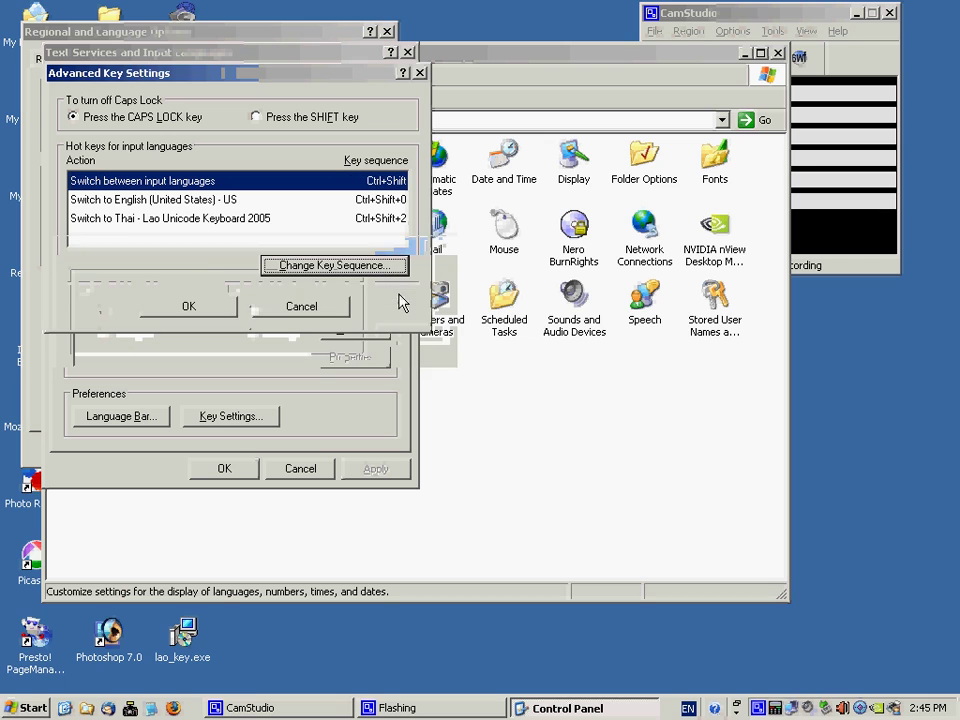
left_click(189, 307)
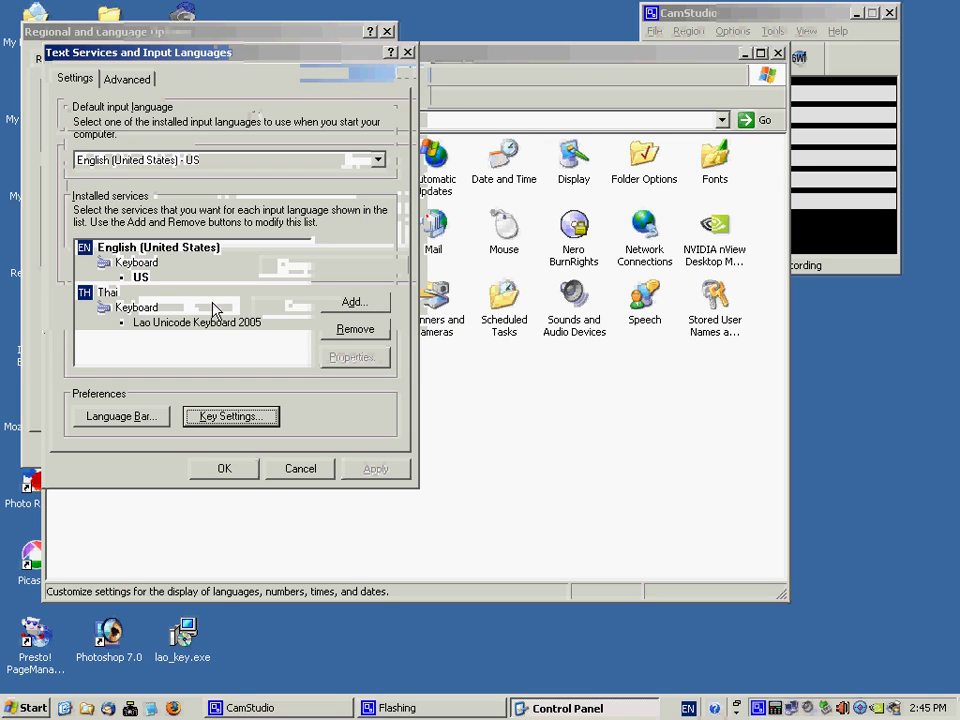
left_click(225, 469)
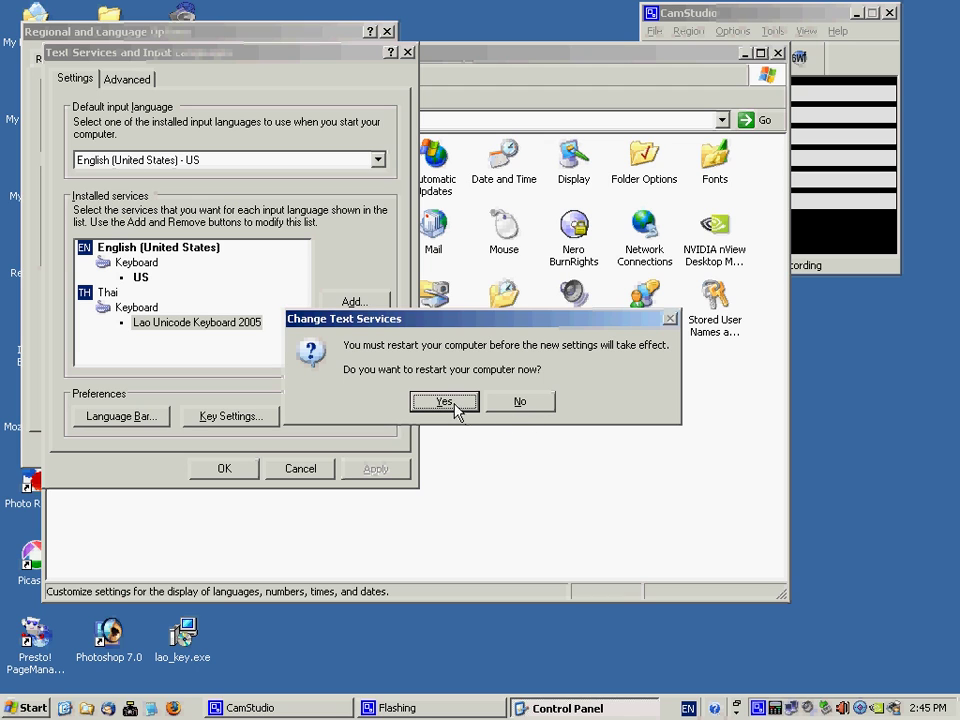
left_click(731, 18)
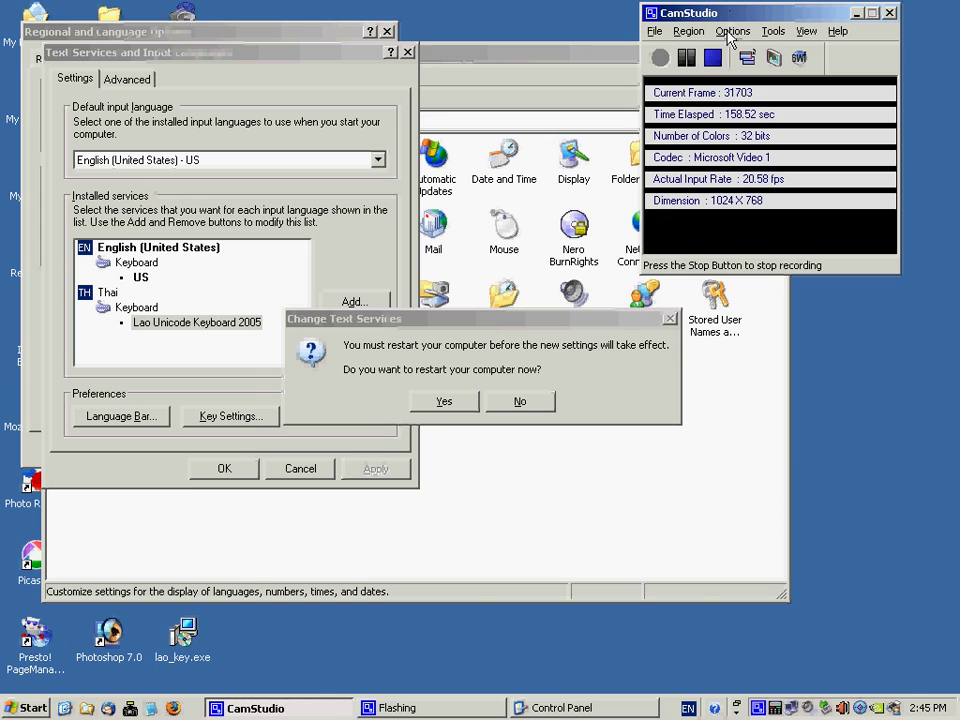
left_click(687, 58)
left_click(660, 59)
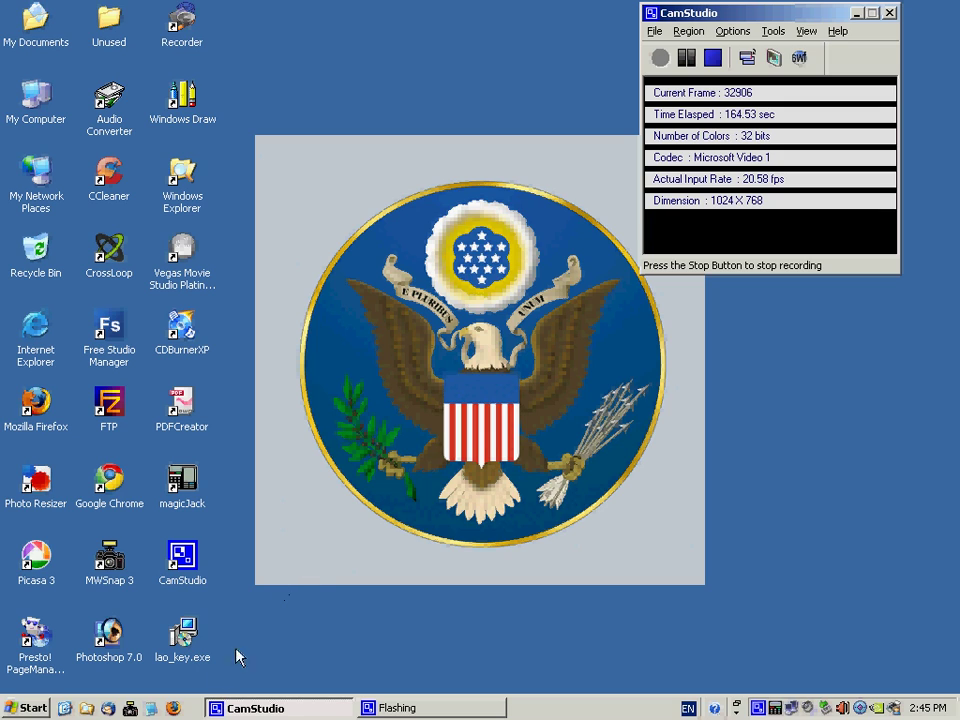
Launch Firefox on the AmeriLao.org site and follow its Check Gmail link
left_click(174, 708)
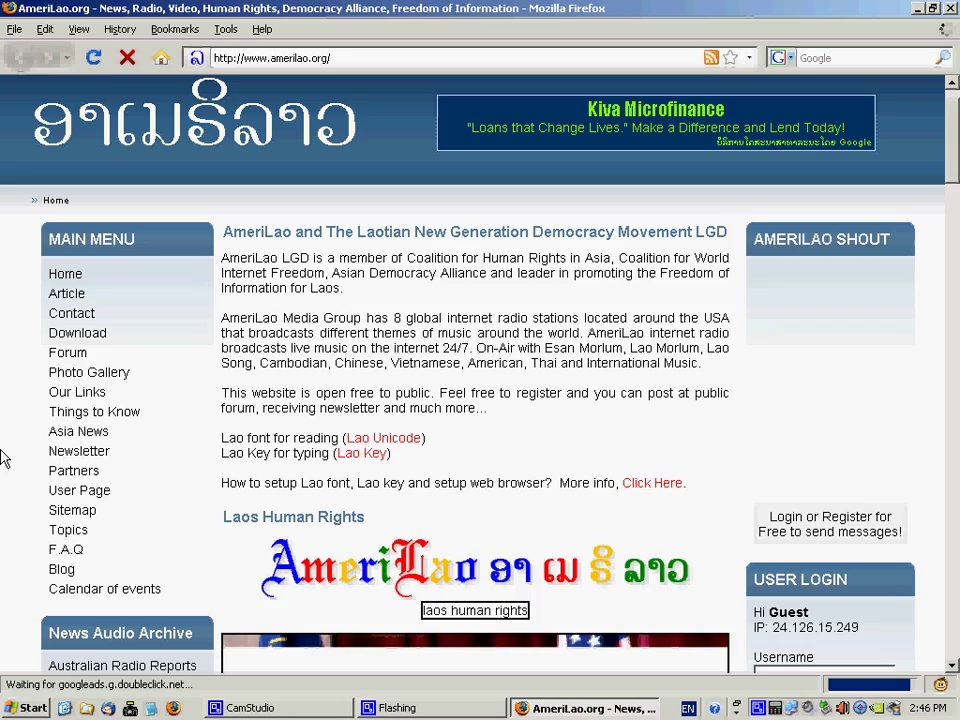
scroll(5, 457, "down", 3)
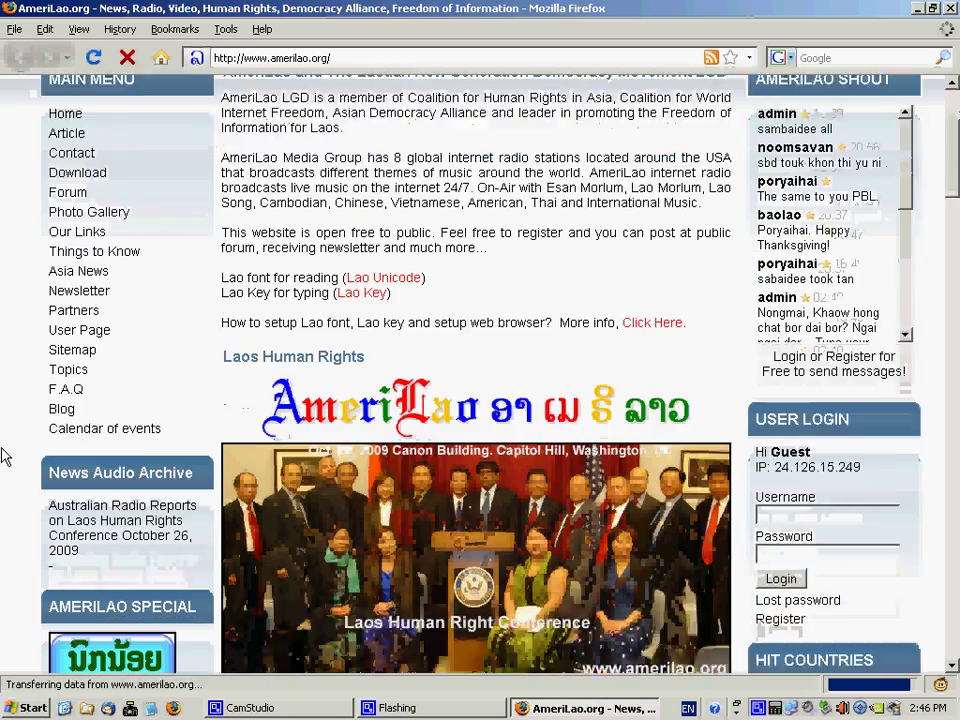
scroll(5, 457, "down", 10)
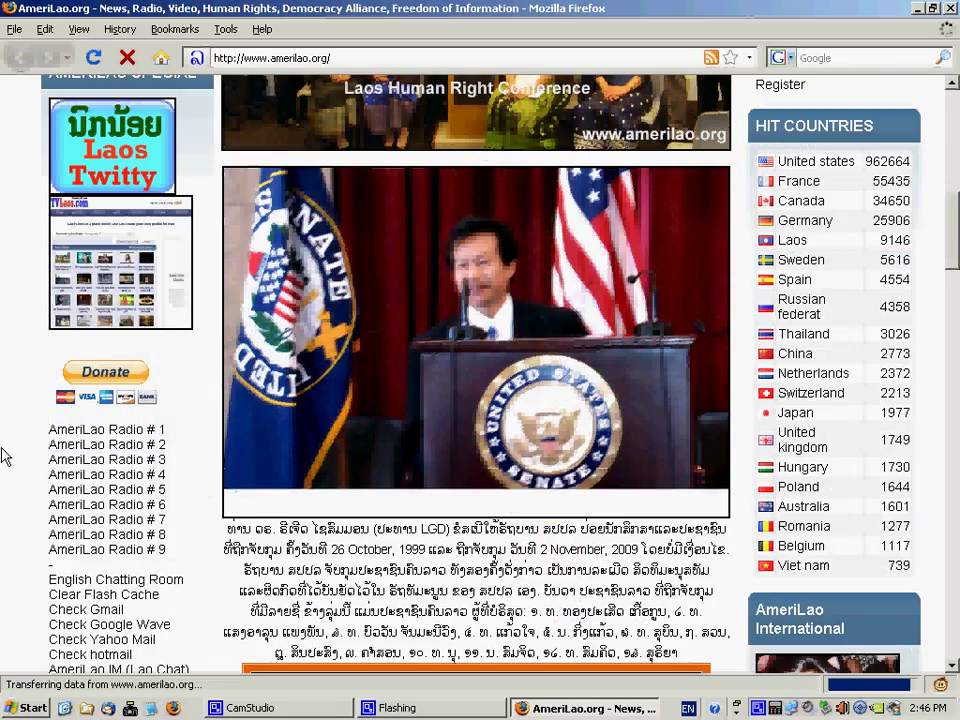
scroll(130, 545, "down", 3)
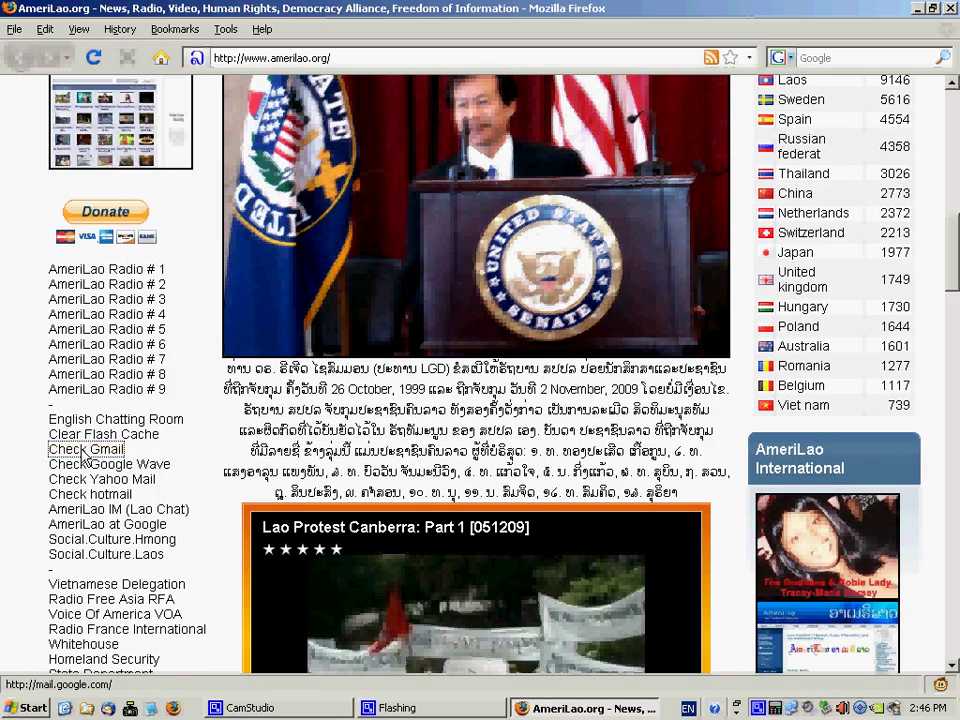
left_click(85, 450)
Sign in to Gmail with the account username and password
left_click(800, 263)
type("am")
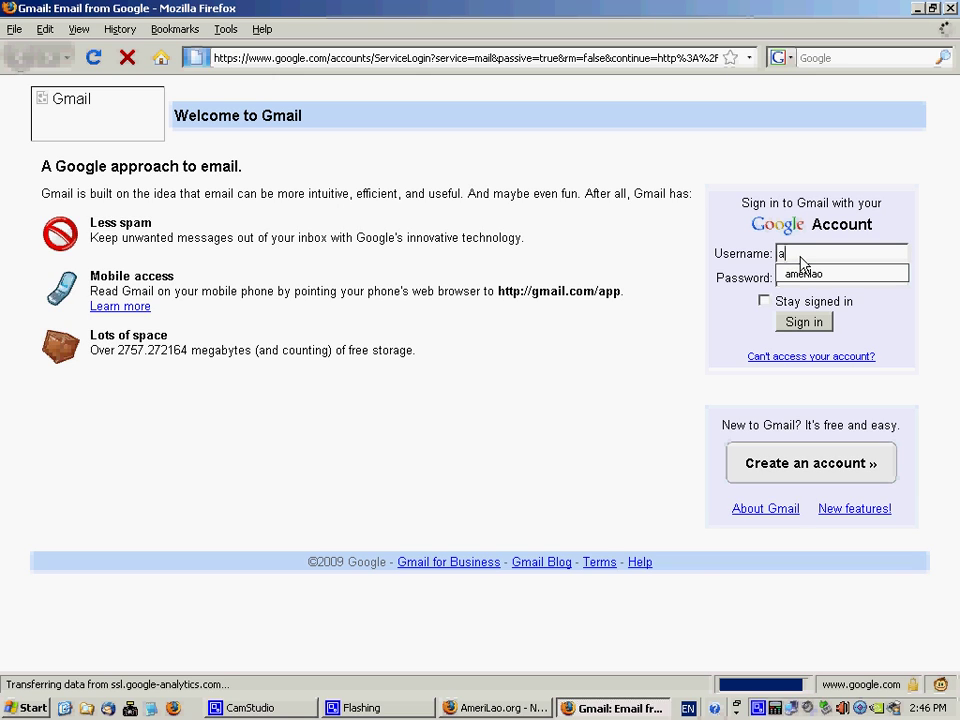
left_click(838, 276)
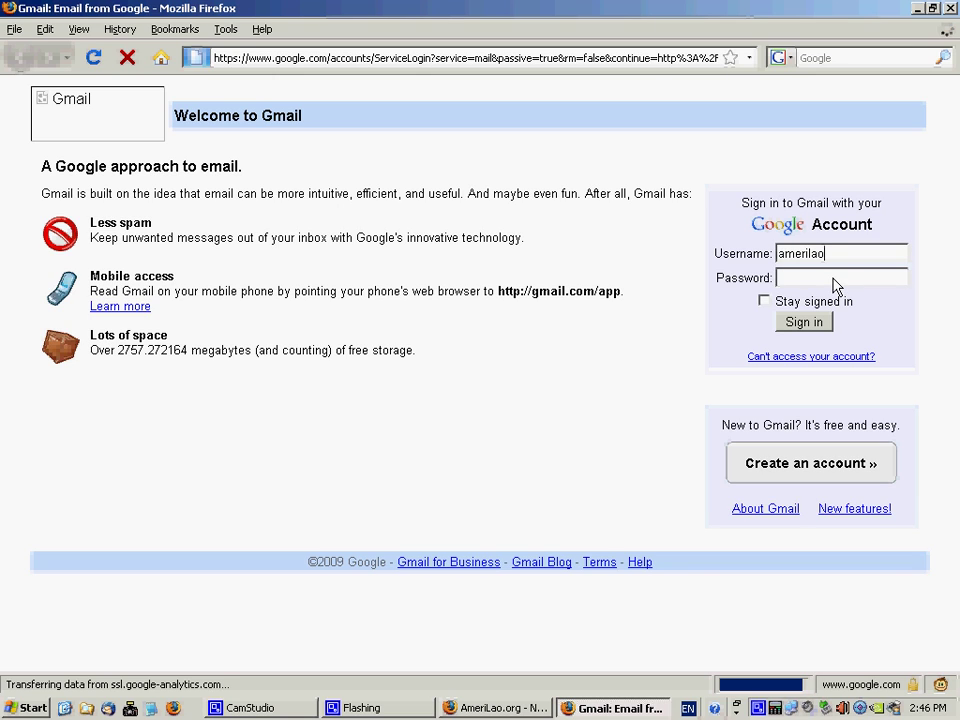
type("*******")
key("Return")
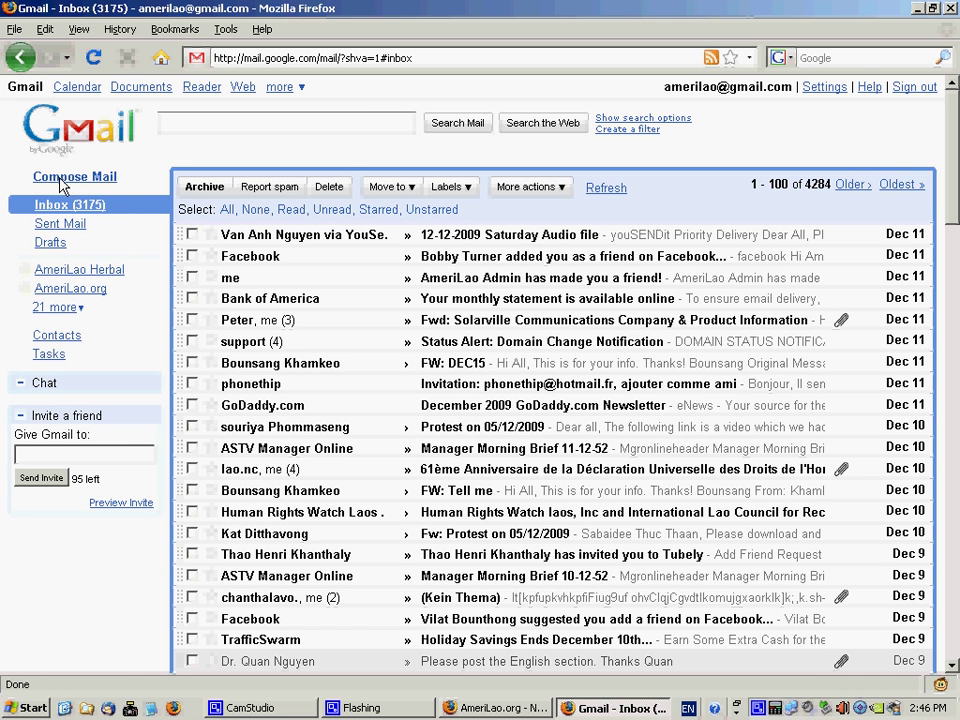
Start a new email and enter the subject ສະບາຍດີ using the Lao keyboard layout
left_click(62, 180)
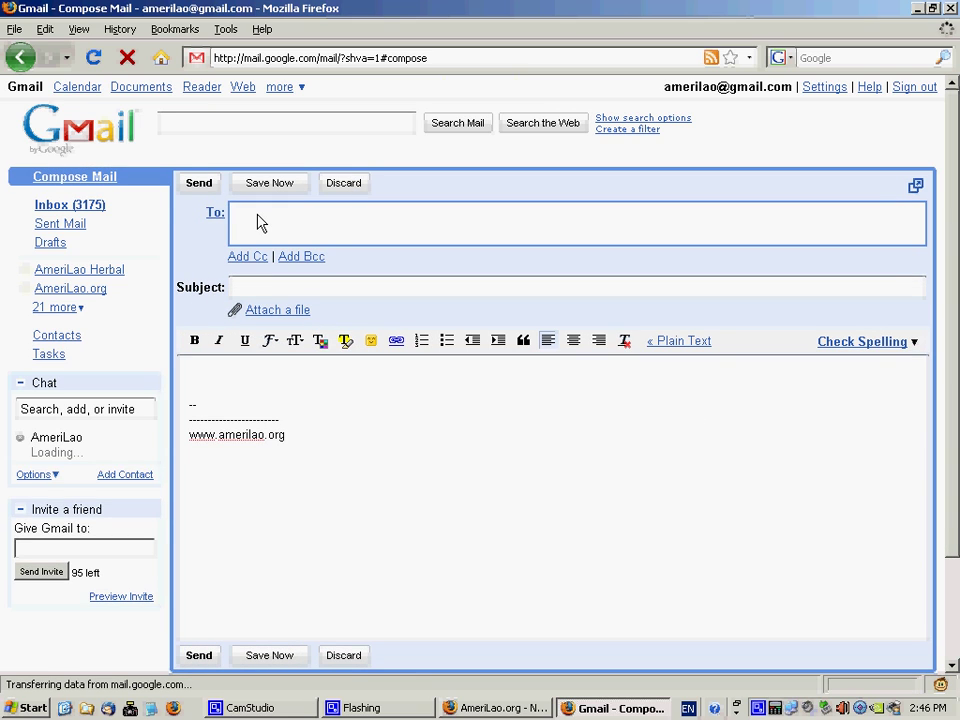
left_click(299, 290)
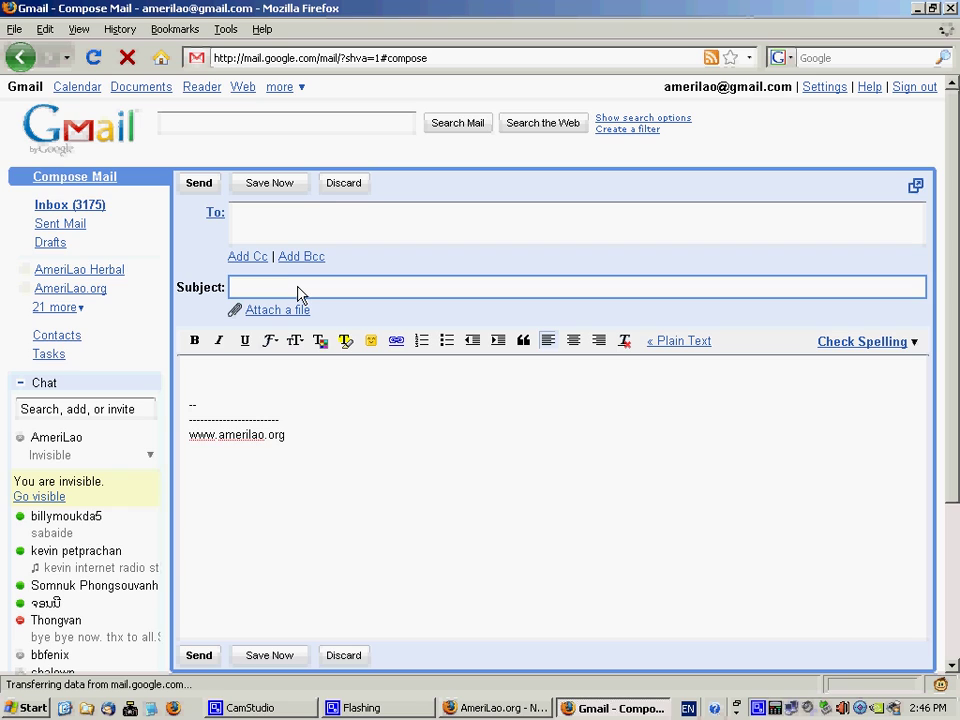
key("alt+shift")
type("สะบายดี")
key("BackSpace")
Write the greeting ສະບາຍດີທຸກໆທ່ານ in the message body above the signature
left_click(242, 373)
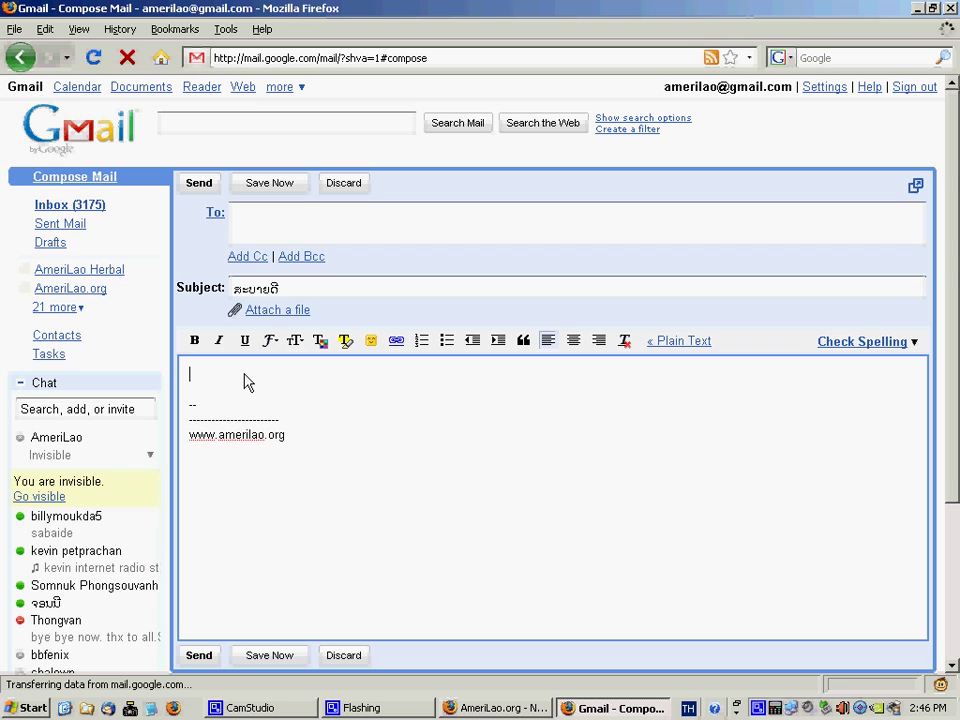
type("สะ")
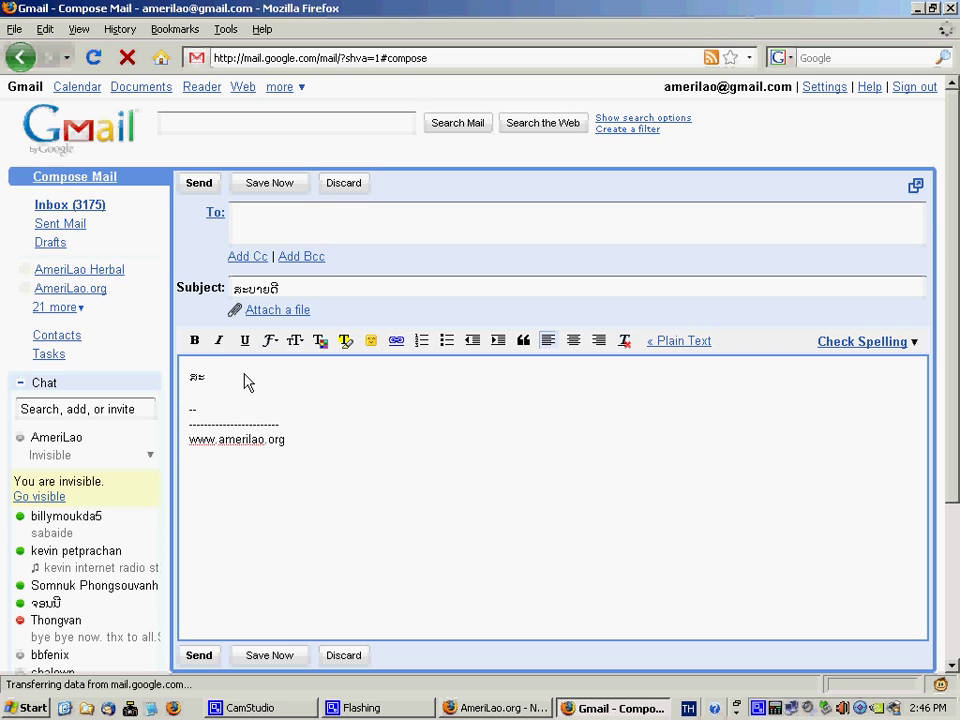
type("บายดีทุกๆท่าน")
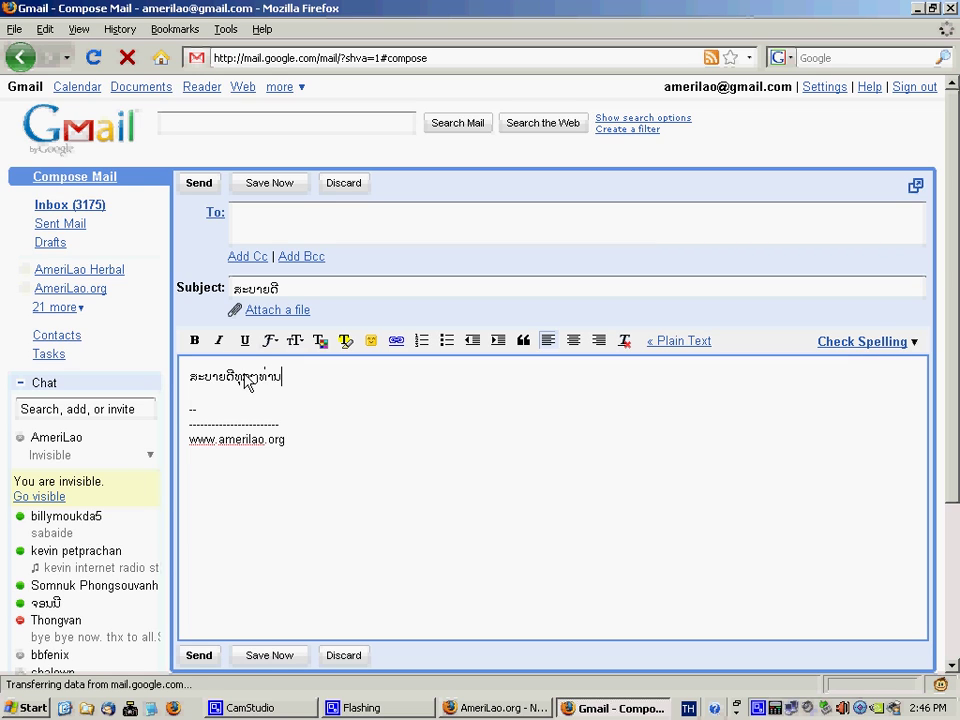